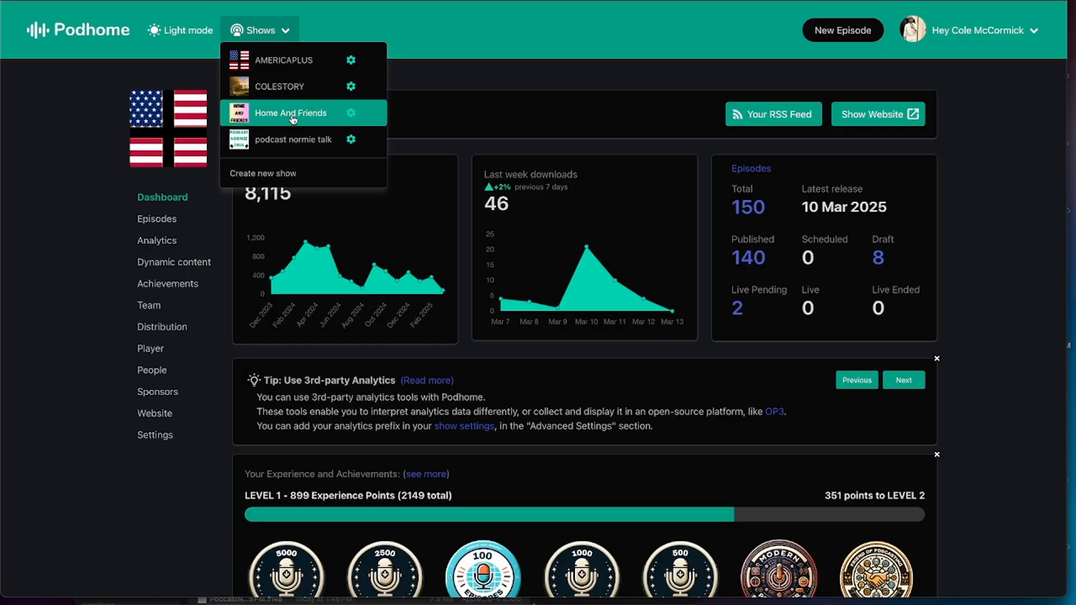
Select the AMERICAPLUS show and create a new episode configured as a live broadcast
click(292, 116)
click(280, 33)
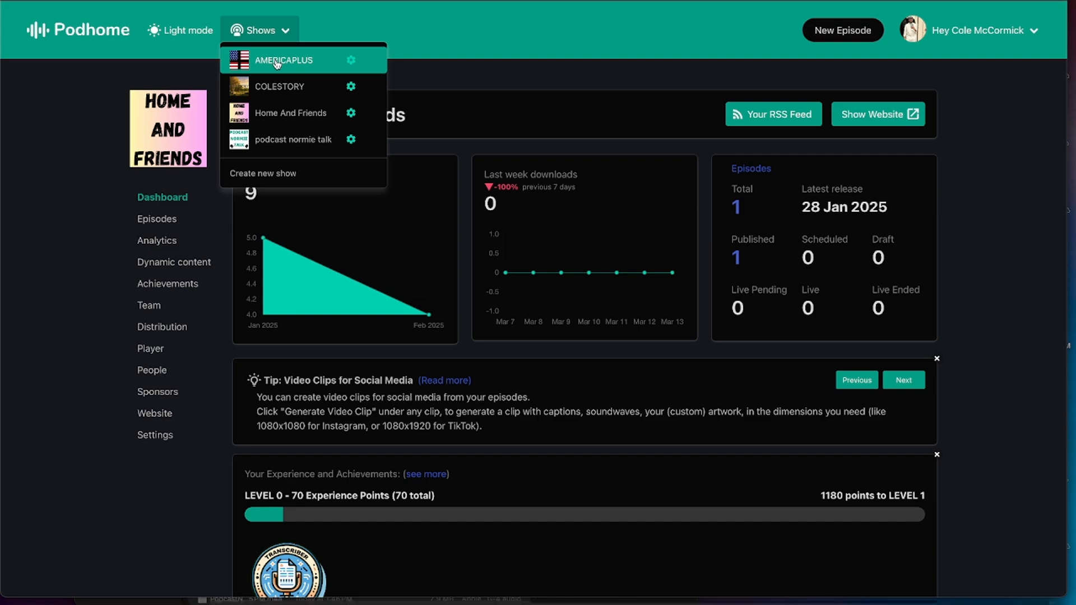
click(277, 64)
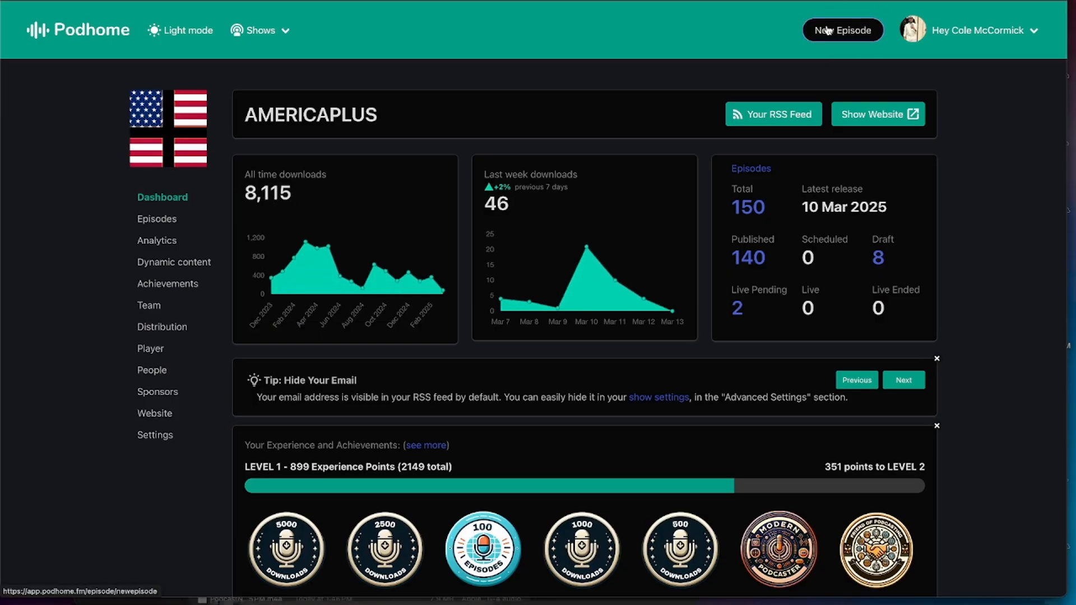
click(828, 30)
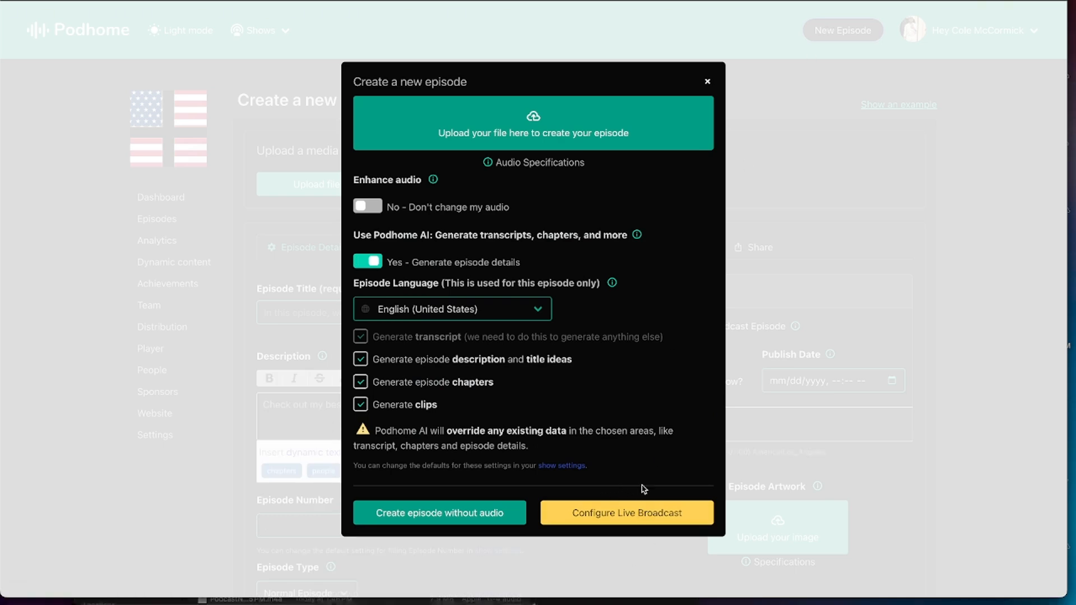
click(628, 514)
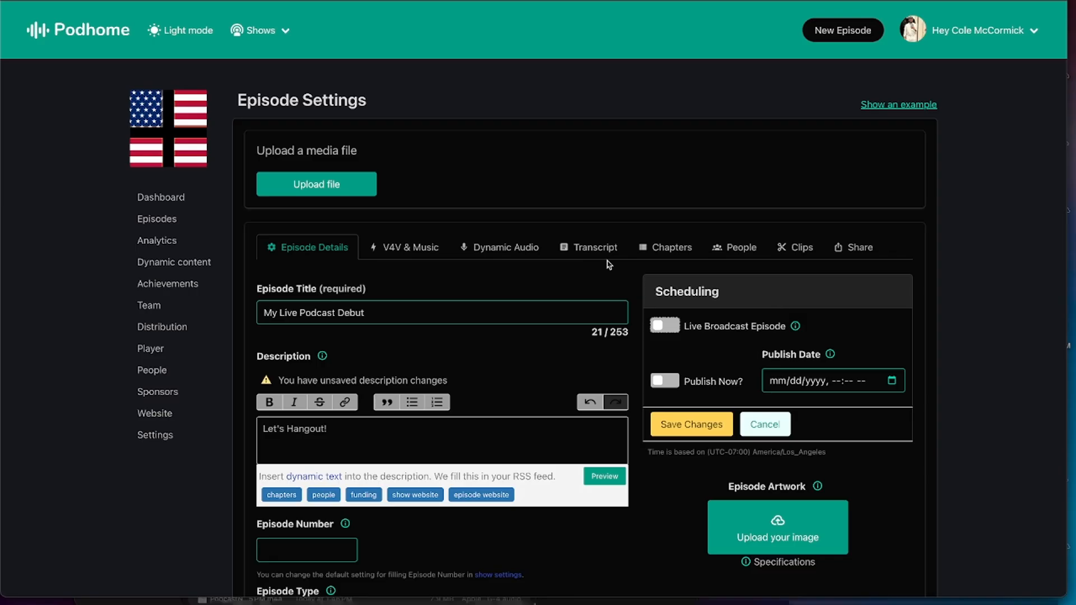
Mark the "My Live Podcast Debut" episode as a live broadcast and turn on recording of the live episode
click(661, 329)
scroll(682, 372, down, 3)
scroll(682, 372, down, 1)
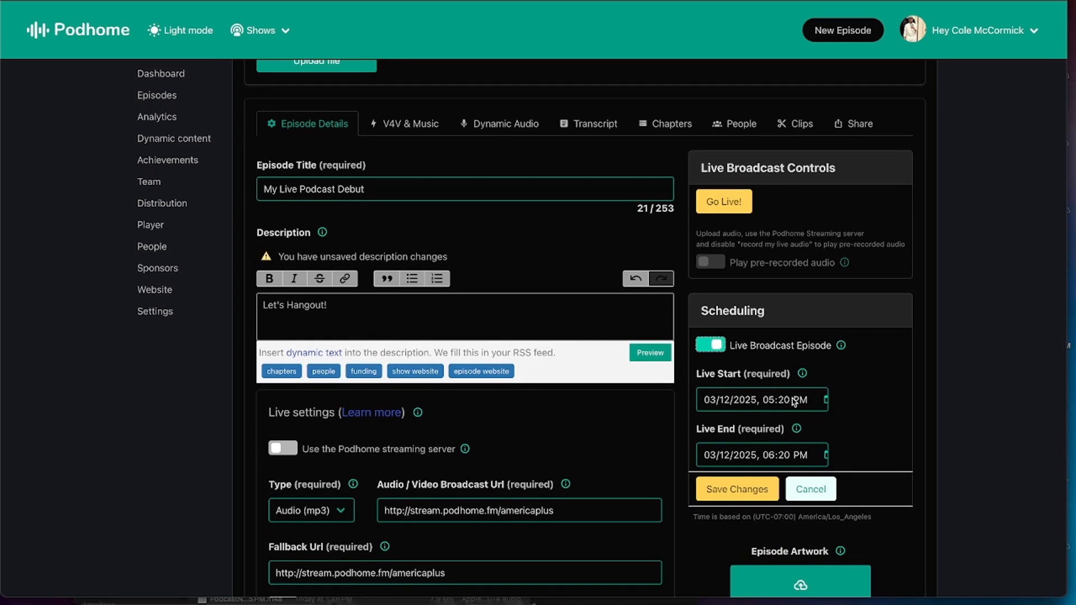
scroll(757, 401, down, 2)
scroll(758, 403, down, 1)
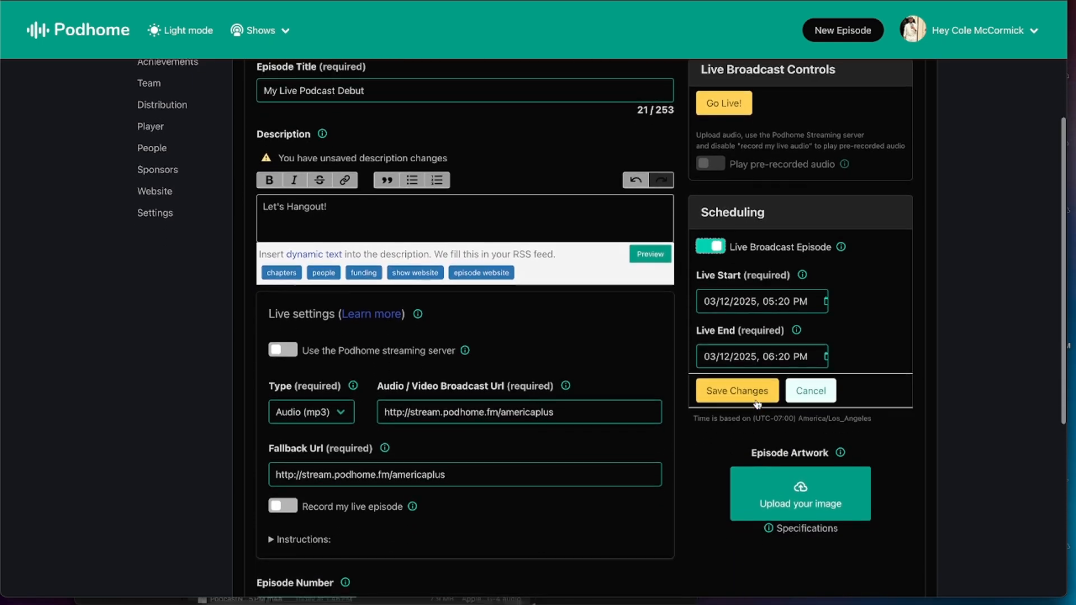
click(283, 504)
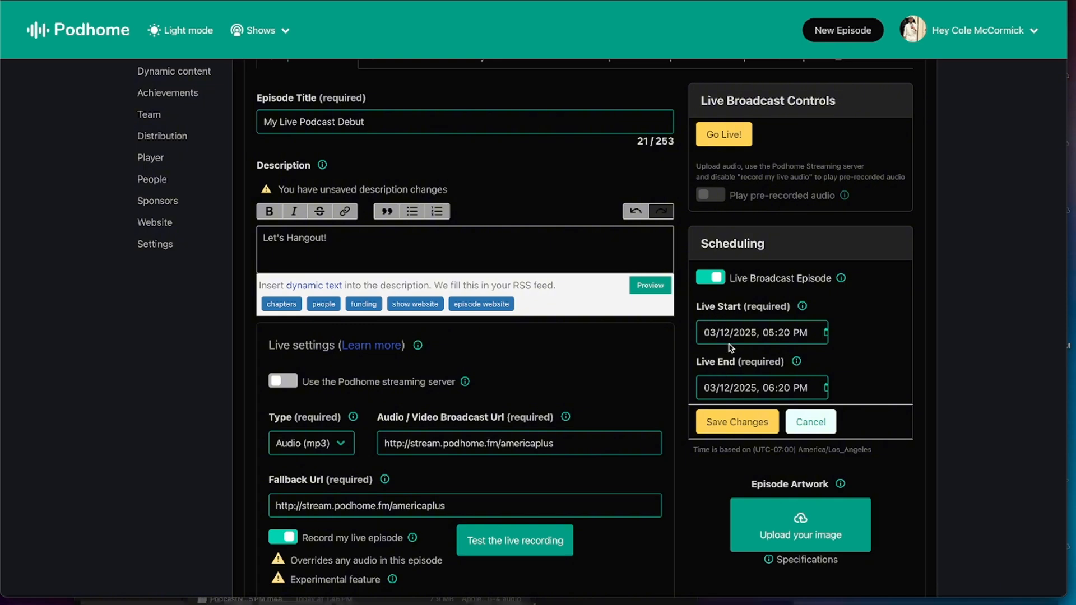
Open the Live settings help article and review its requirements, live configuration, recording and FAQ sections
scroll(702, 368, down, 1)
scroll(702, 368, down, 3)
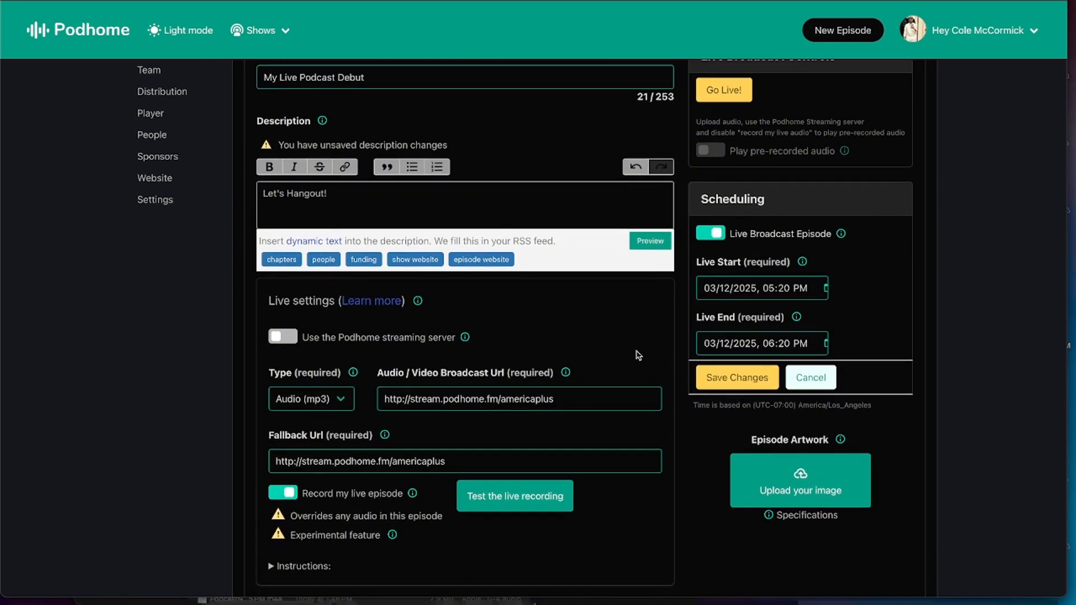
click(376, 308)
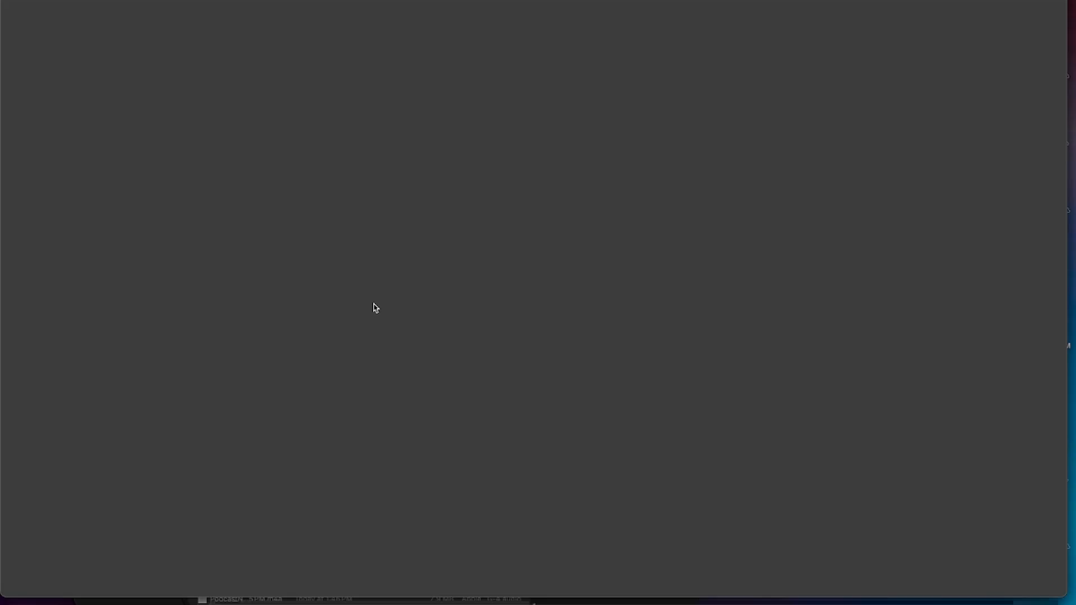
scroll(335, 194, down, 5)
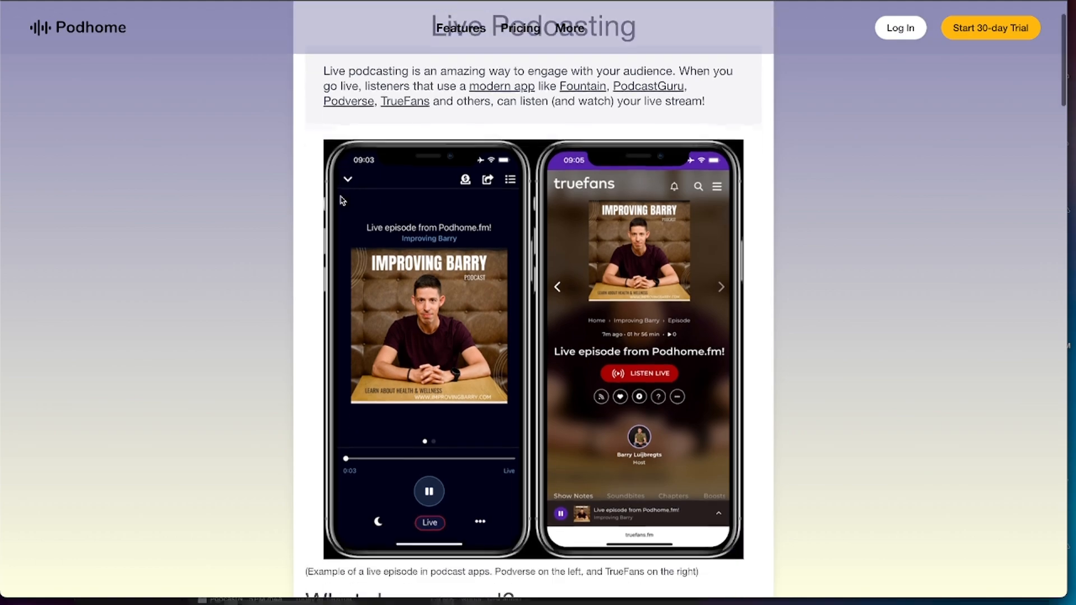
scroll(342, 200, down, 20)
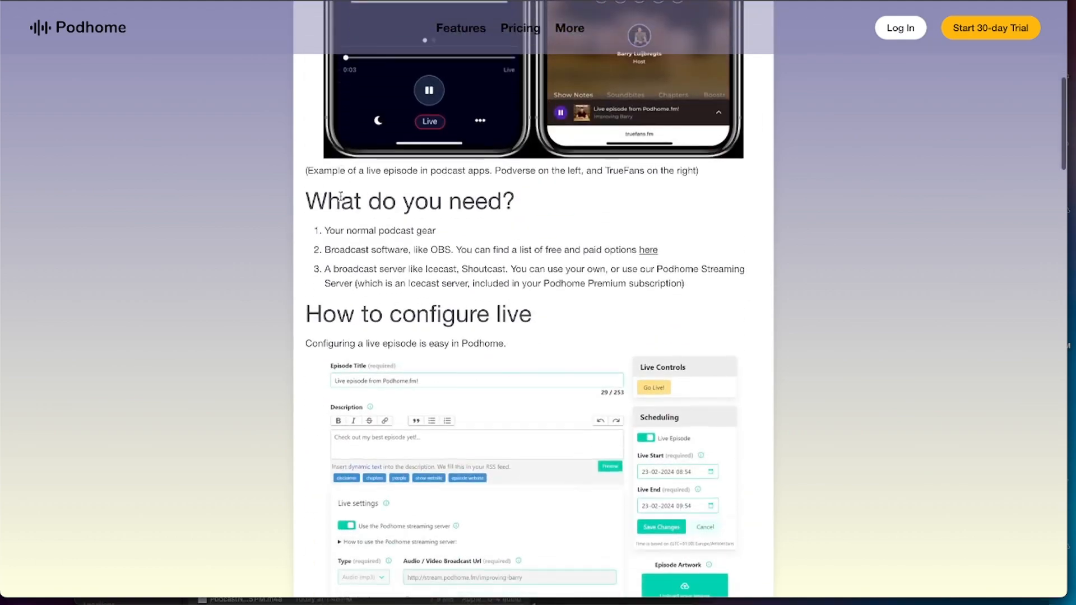
scroll(342, 200, down, 15)
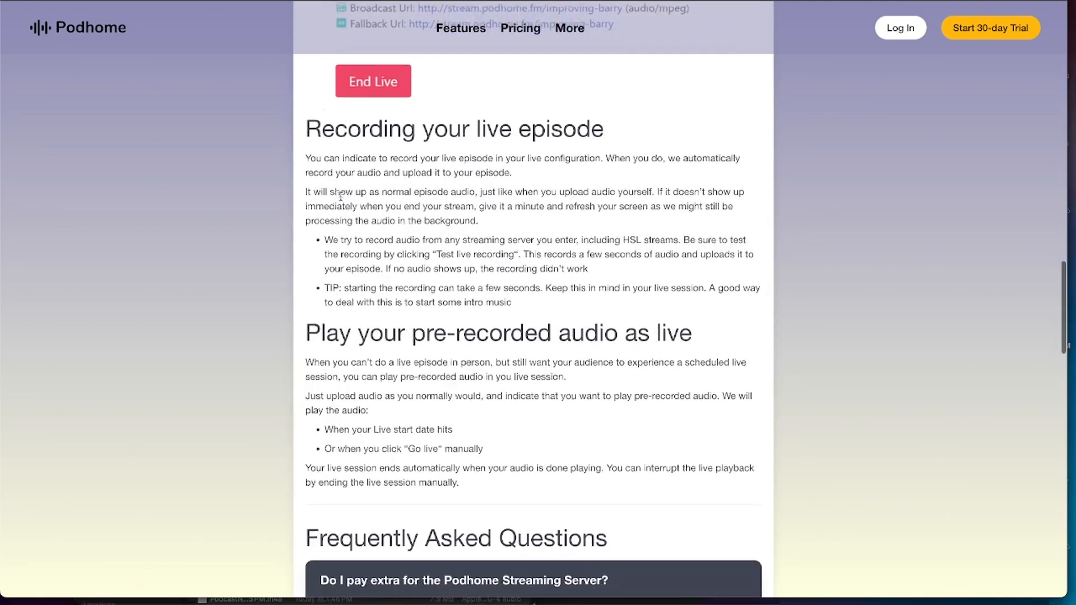
scroll(342, 200, down, 4)
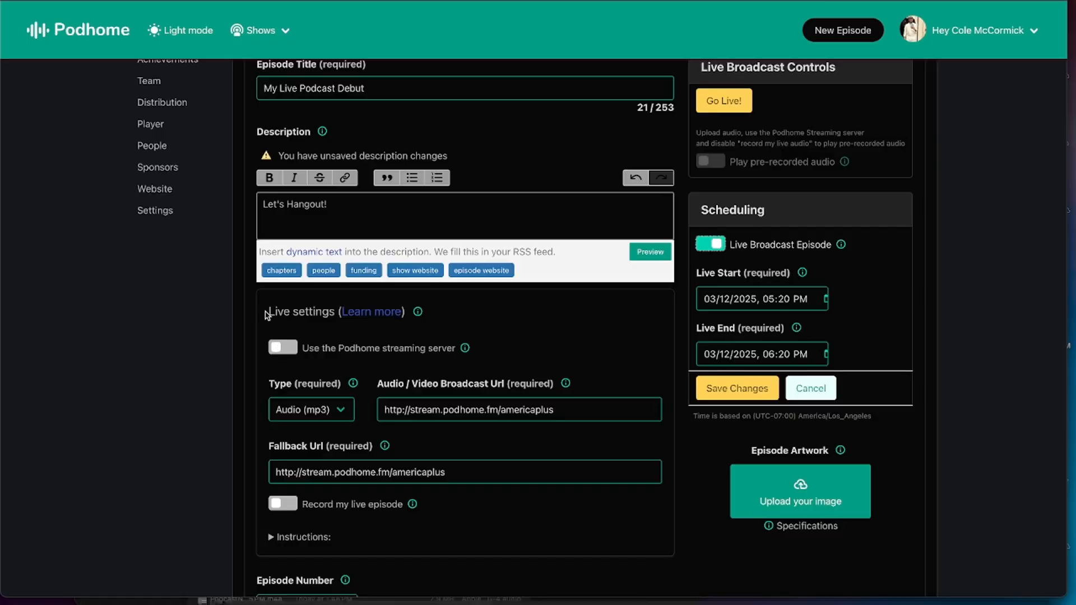
Enable use of the Podhome streaming server in the episode's live settings
drag(267, 315, 336, 312)
click(275, 347)
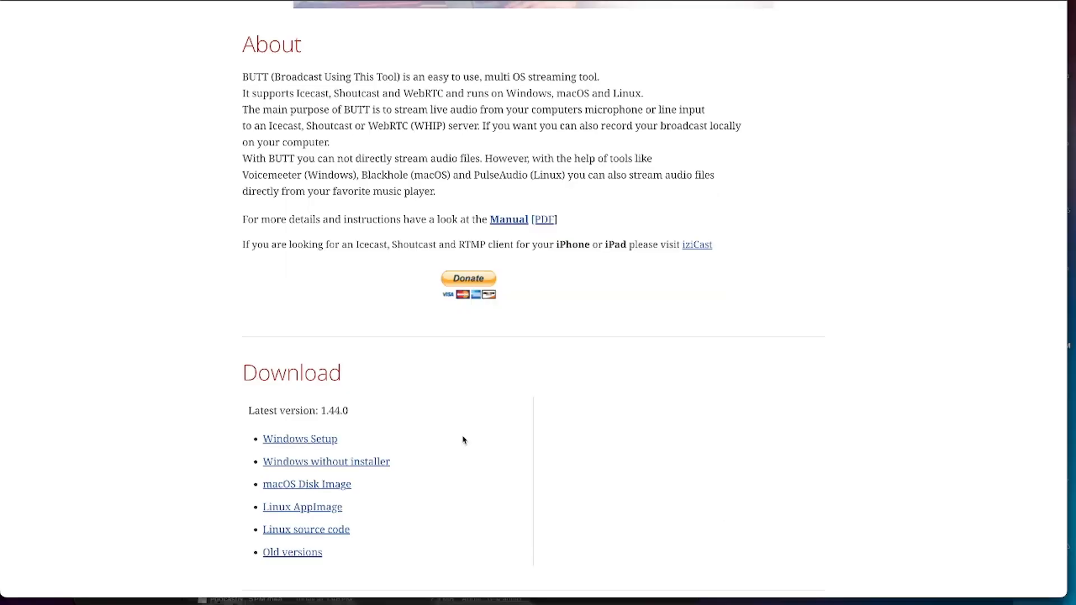
Check the download section of the BUTT website, then launch the butt application and open its settings
drag(242, 373, 354, 374)
click(354, 374)
mouse_move(572, 583)
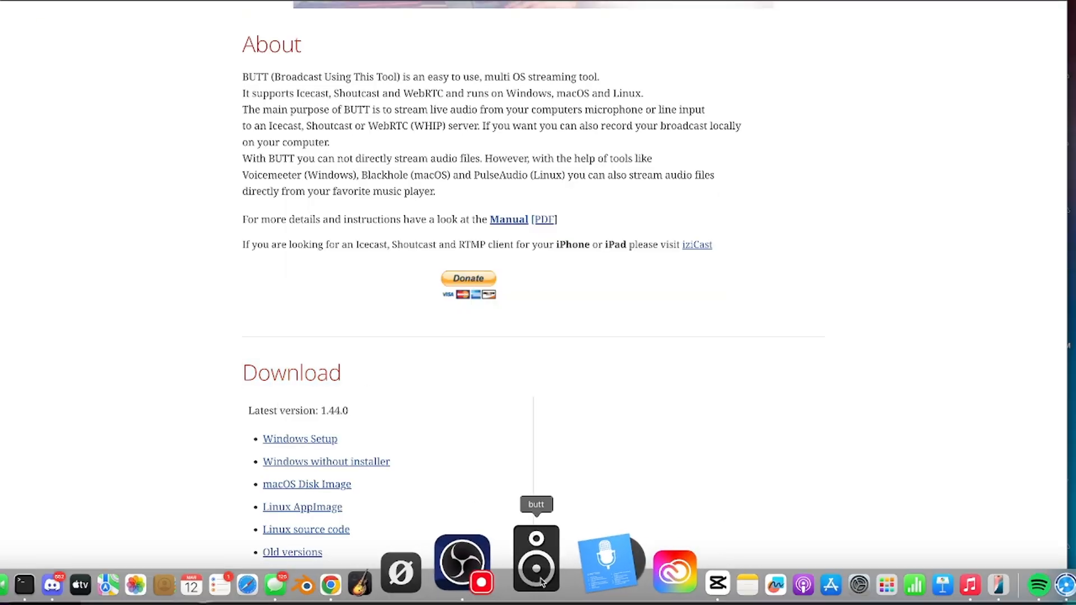
click(536, 560)
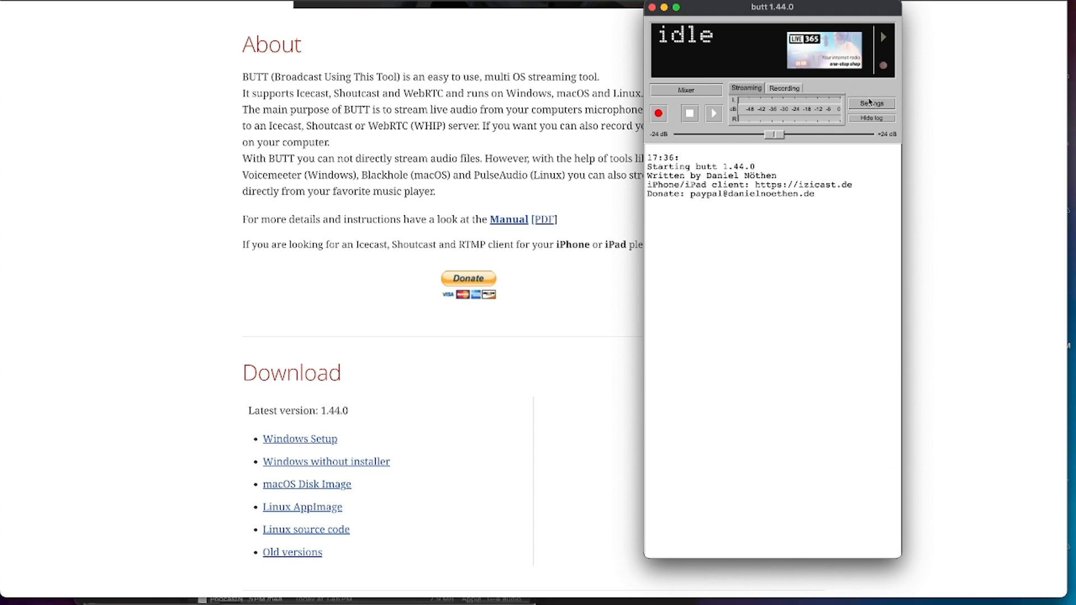
click(870, 104)
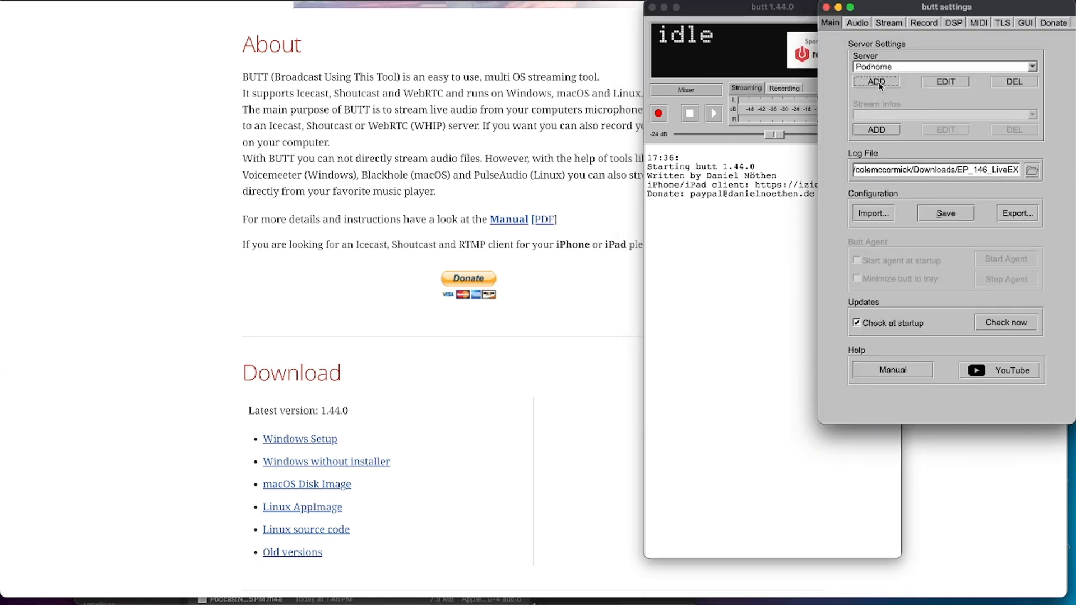
click(877, 82)
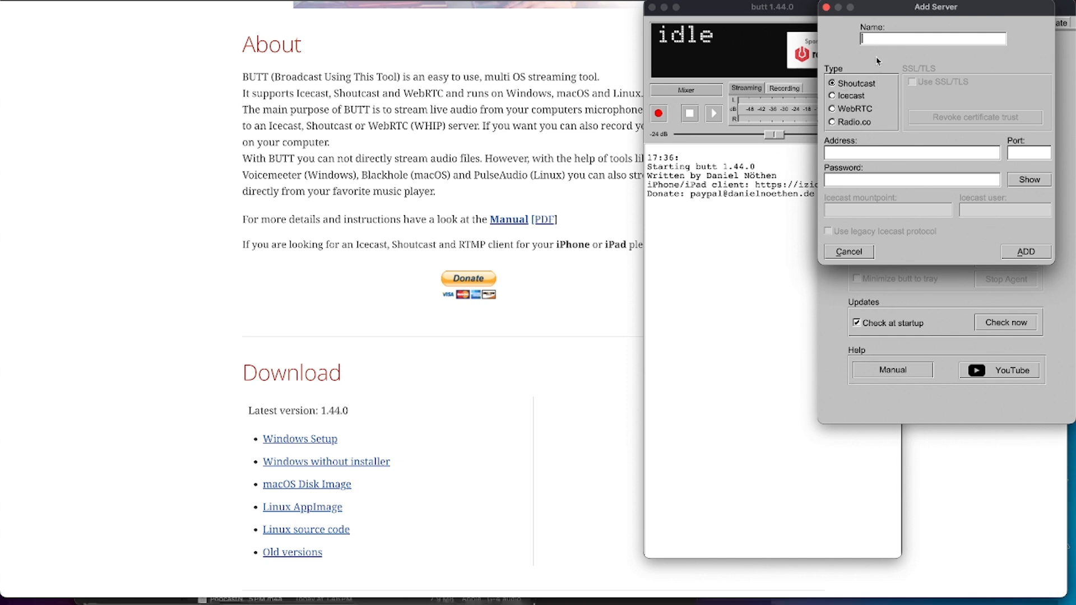
text(Podhome streaming)
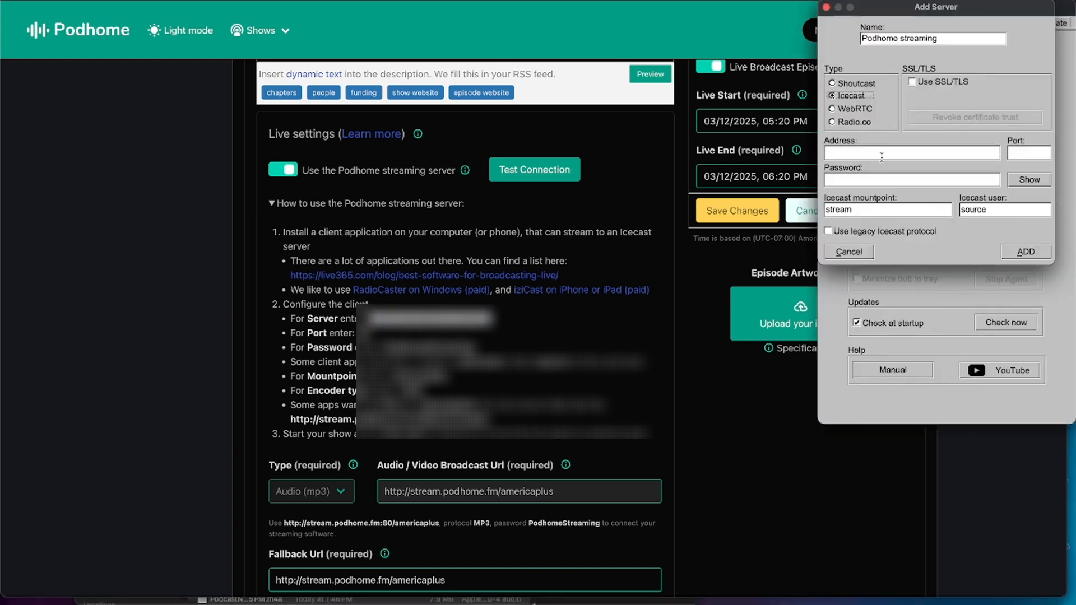
text(http://stream.podhome.fm)
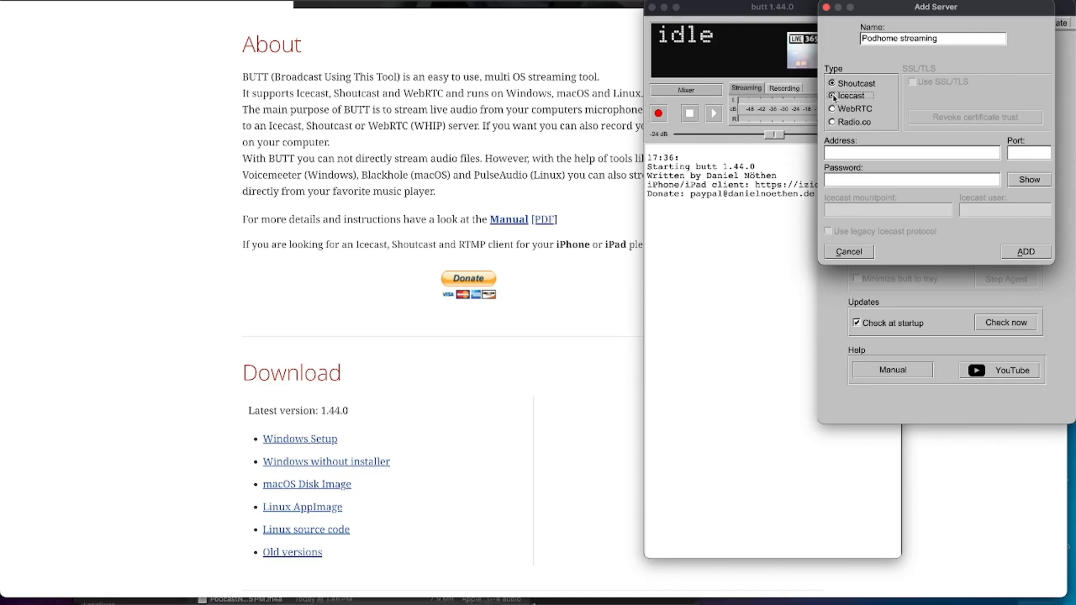
click(832, 96)
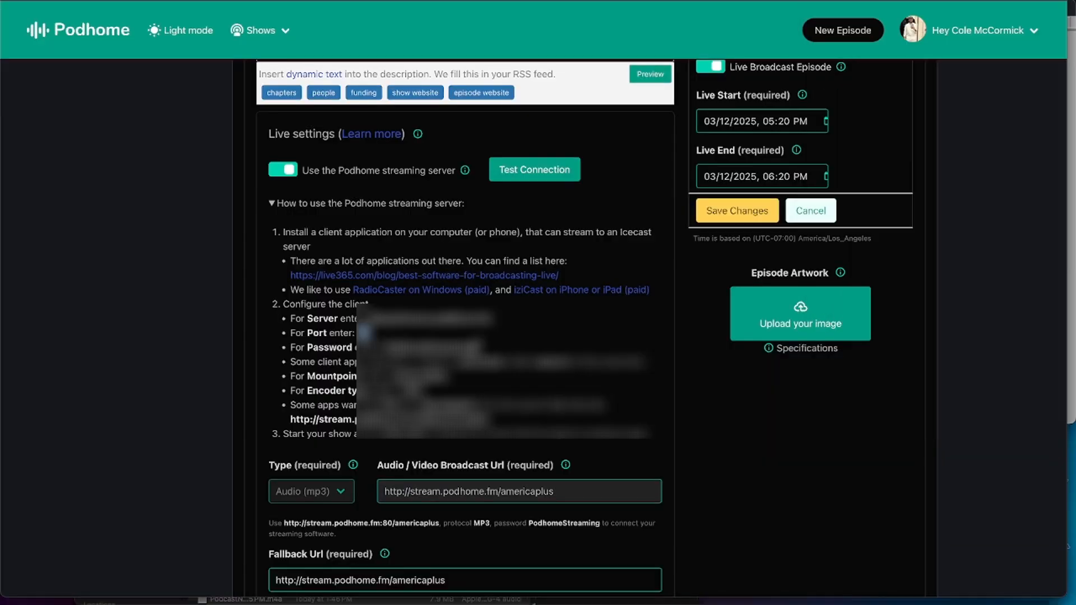
Copy the streaming password from the Podhome instructions into the server's Password field, keep the type Icecast, and add the server
drag(384, 348, 477, 348)
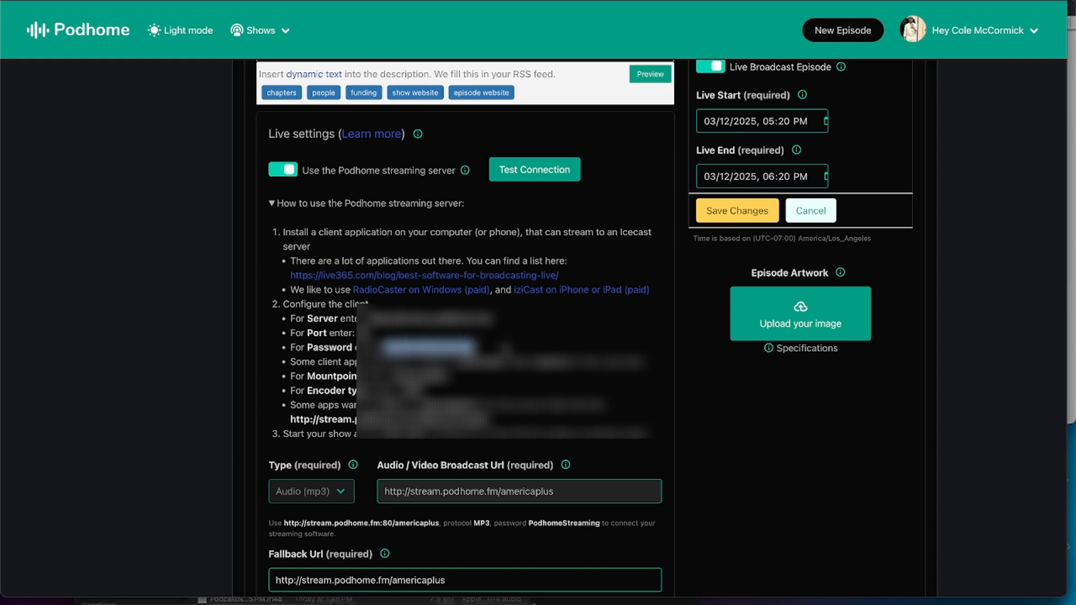
key(ctrl+Up)
click(1011, 134)
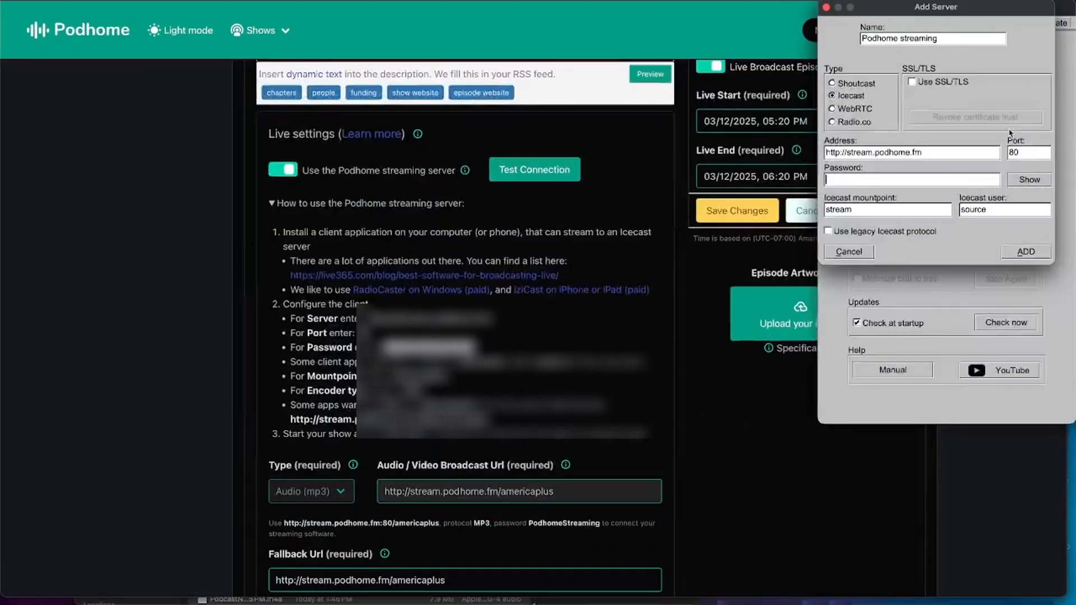
key(super+v)
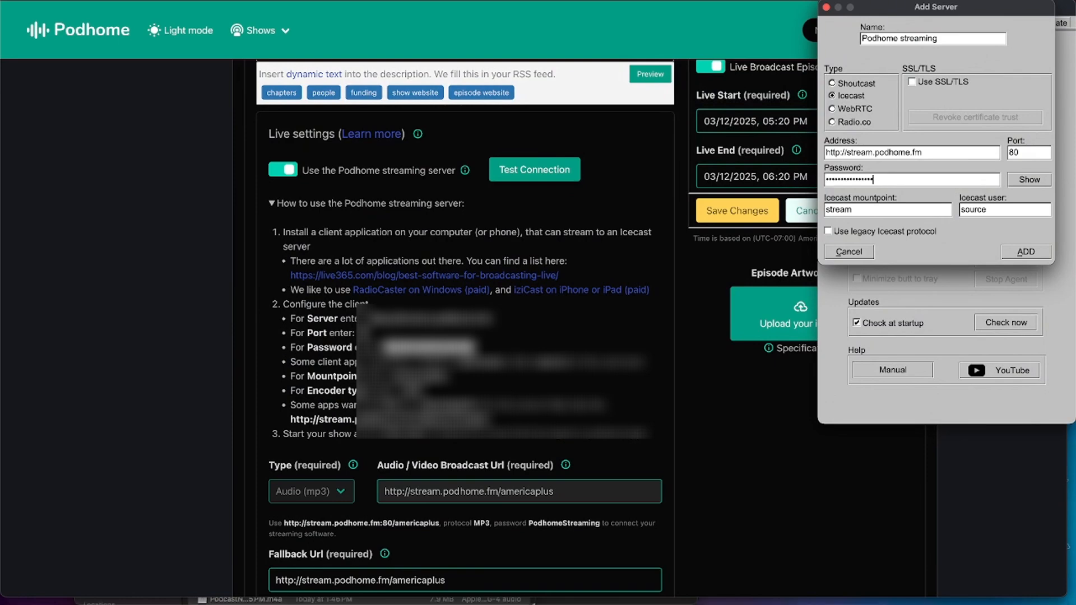
click(831, 96)
key(Return)
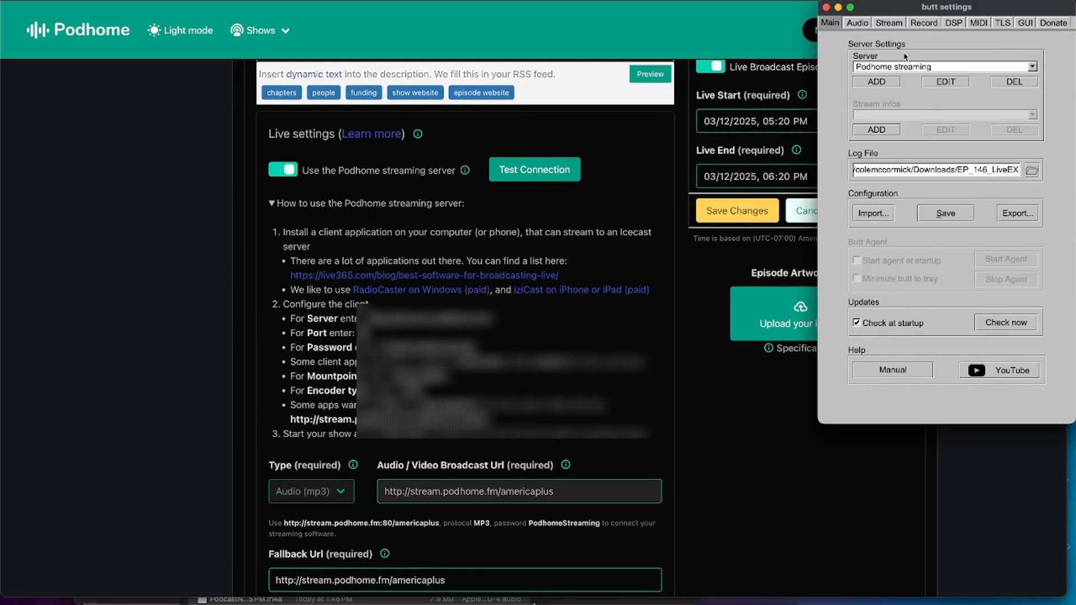
Set butt's primary audio device to RODECaster Pro II Main Multitrack, with MP3 as streaming codec and a 128k bitrate
click(859, 26)
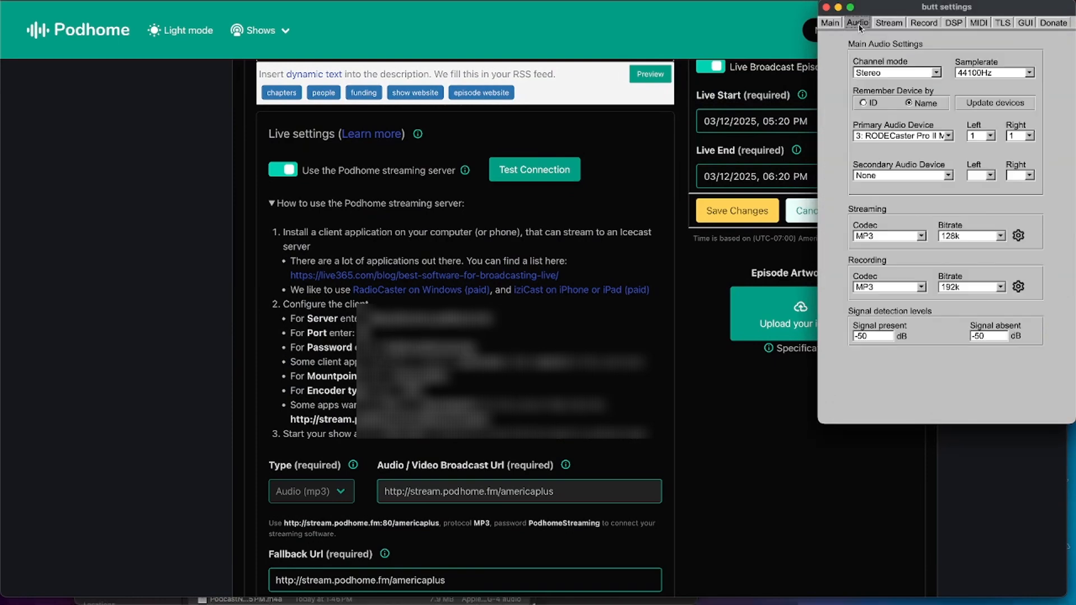
click(946, 135)
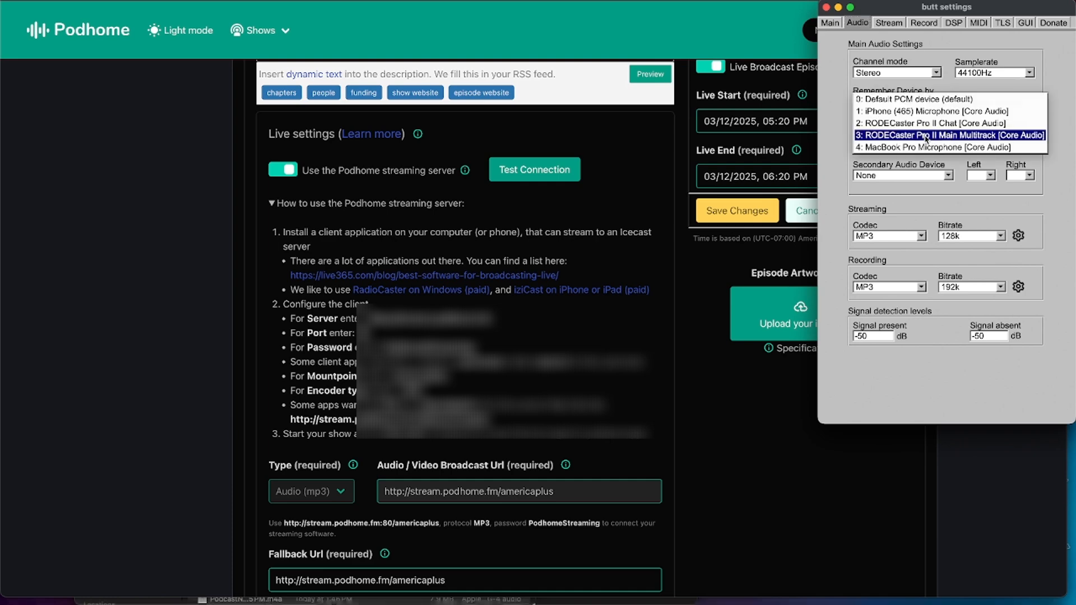
click(926, 136)
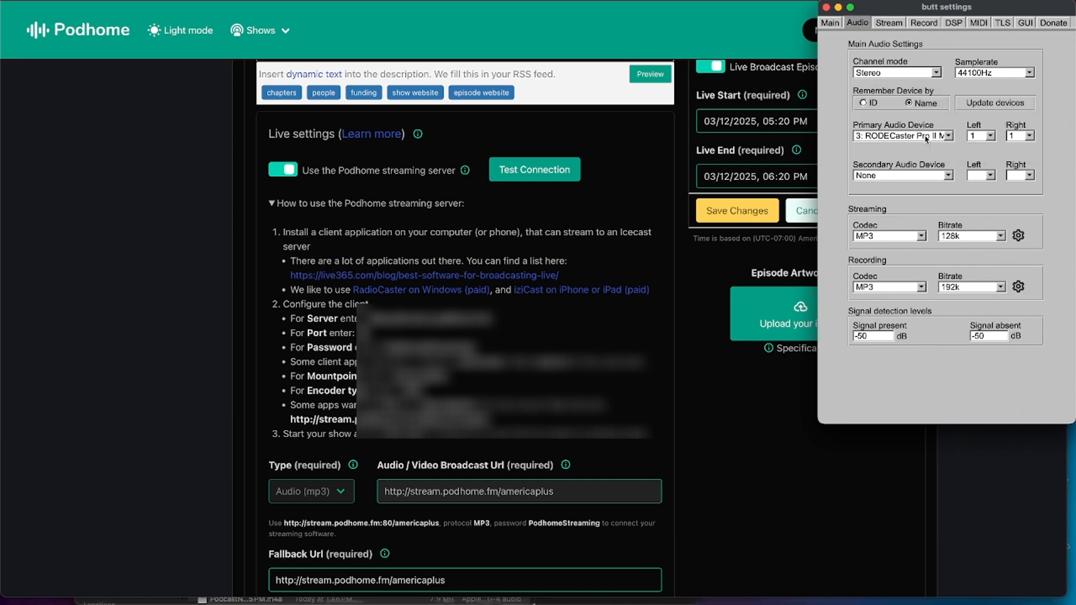
click(926, 240)
click(921, 238)
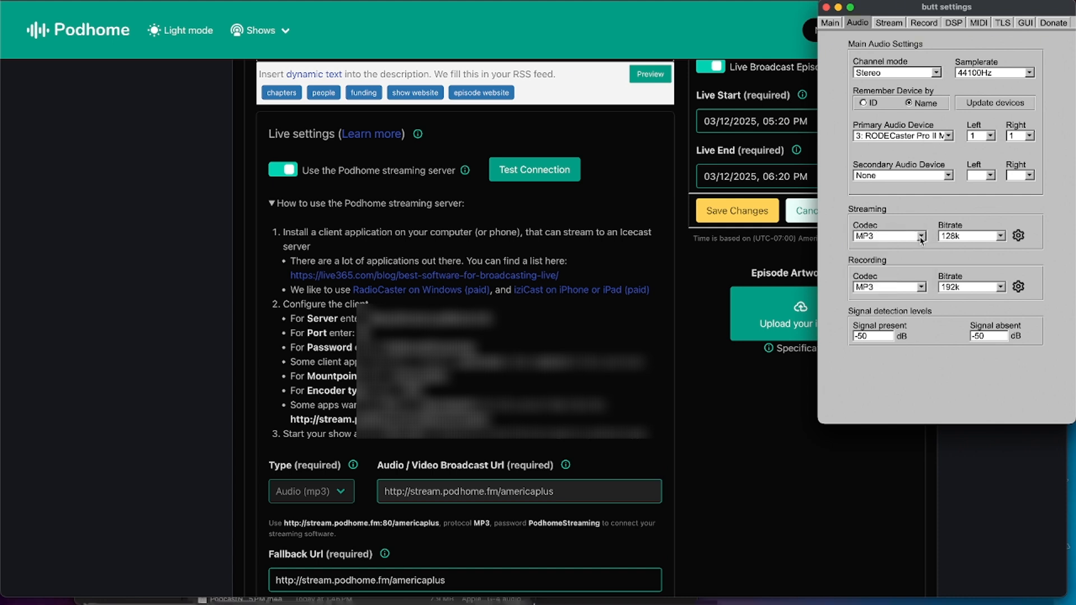
click(999, 238)
click(986, 236)
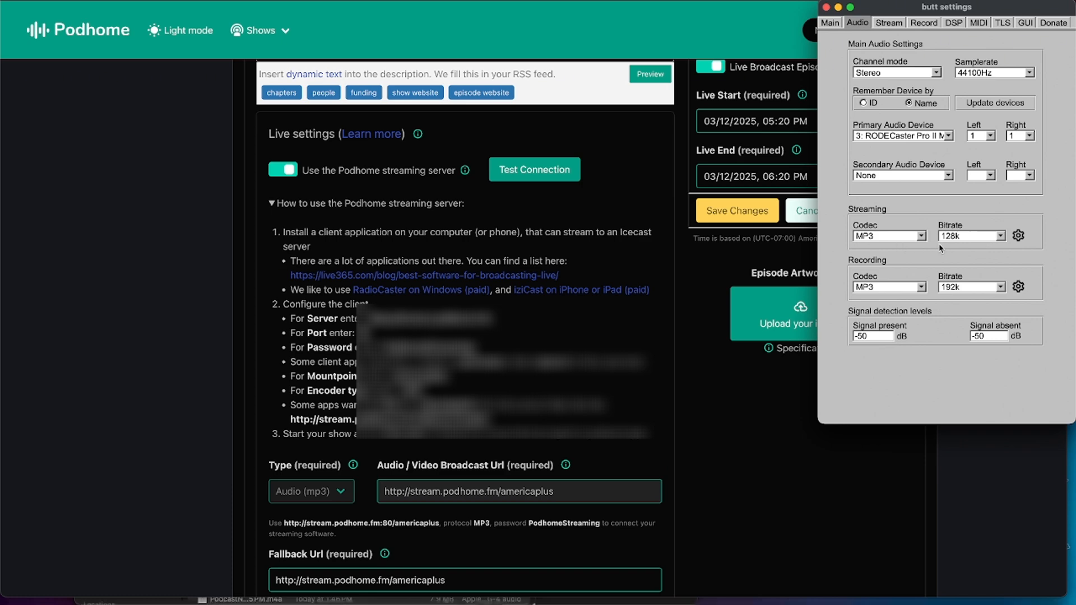
Choose Podhome streaming as the active server in butt and start the audio stream
click(830, 24)
click(900, 71)
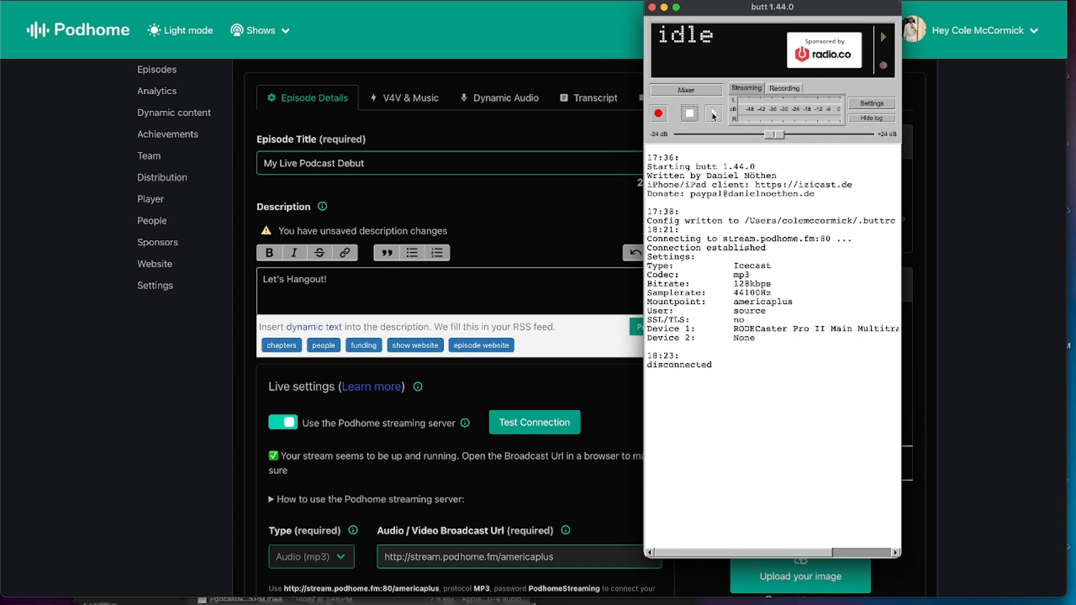
click(714, 114)
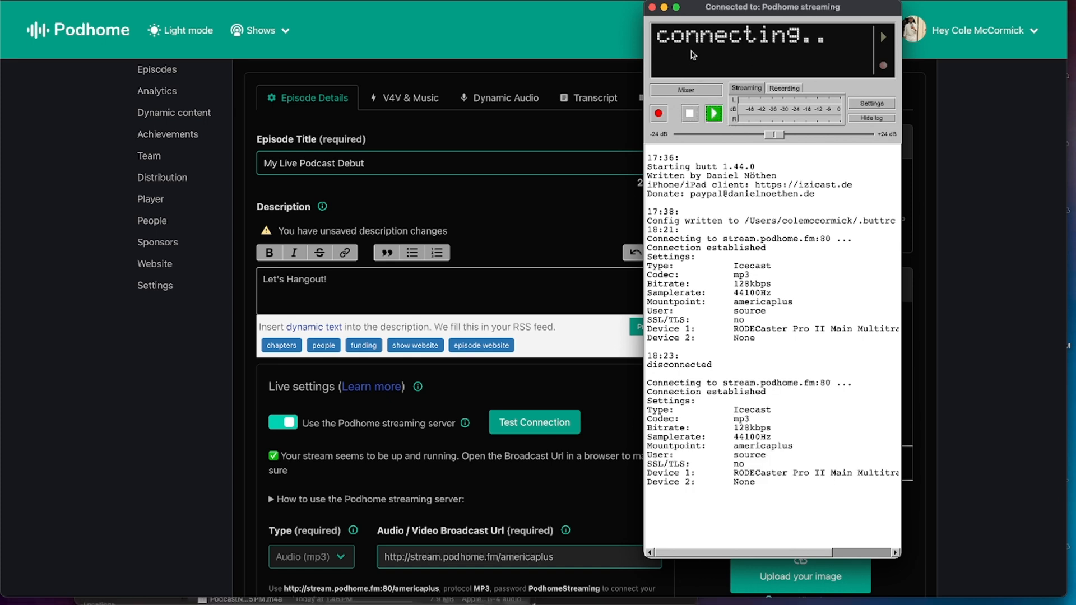
Test the episode's connection to the Podhome streaming server and switch on Record my live episode
click(524, 425)
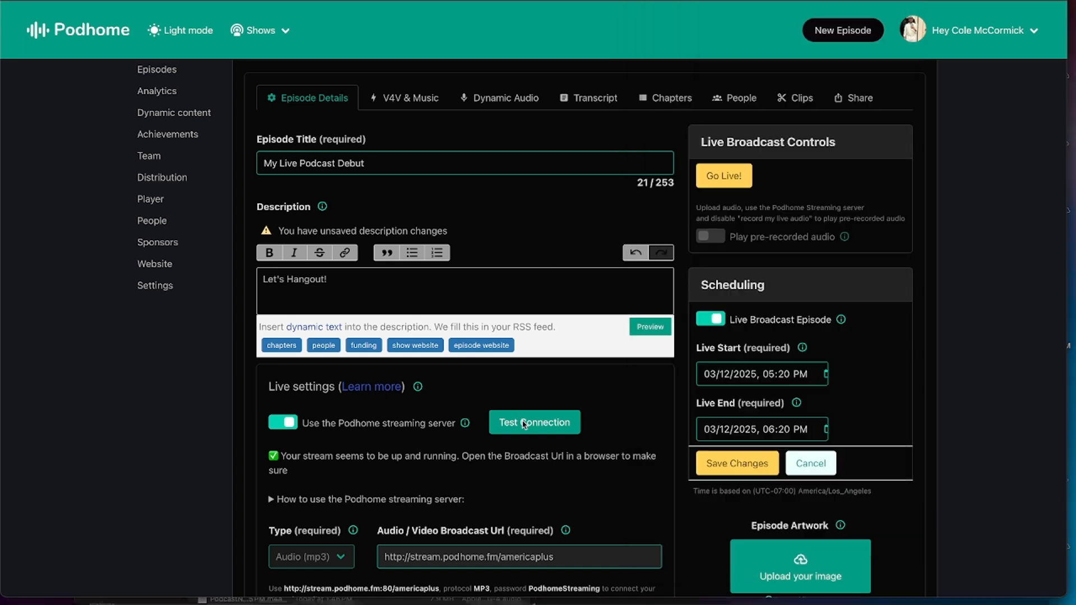
click(524, 424)
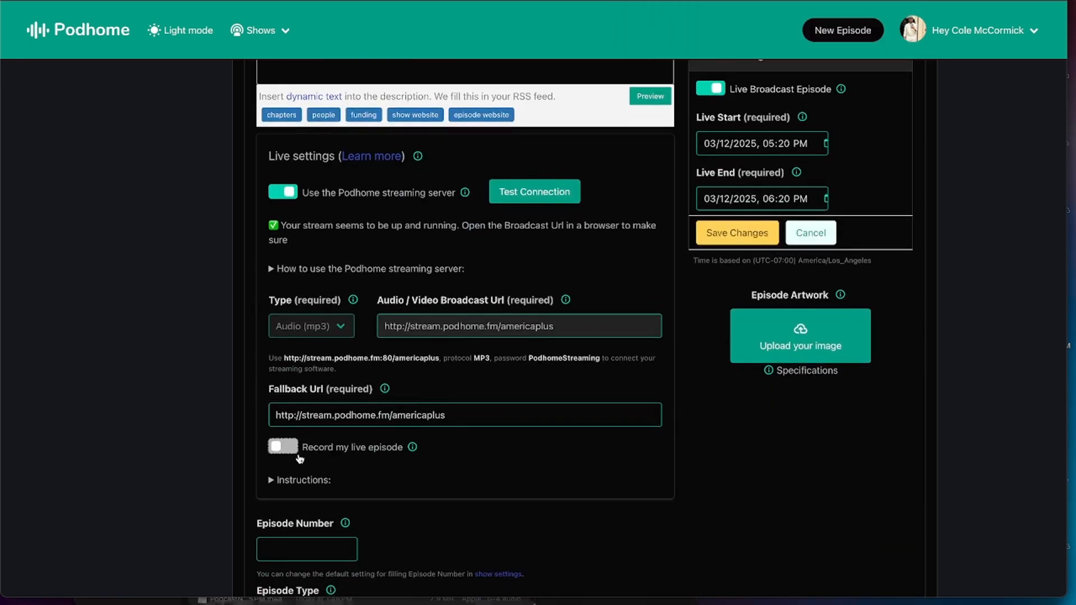
click(286, 446)
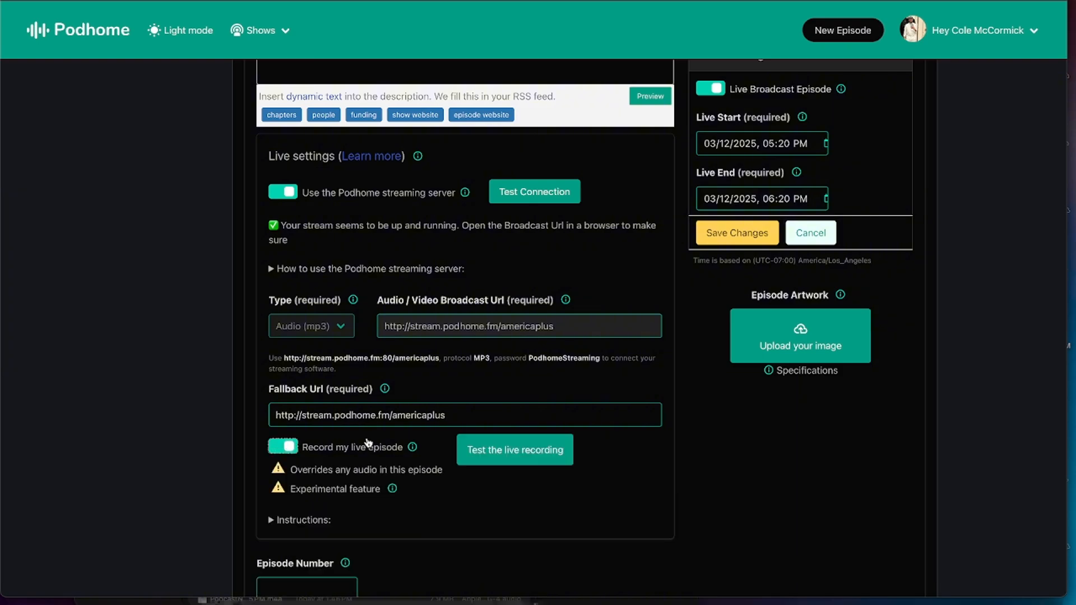
scroll(368, 442, down, 1)
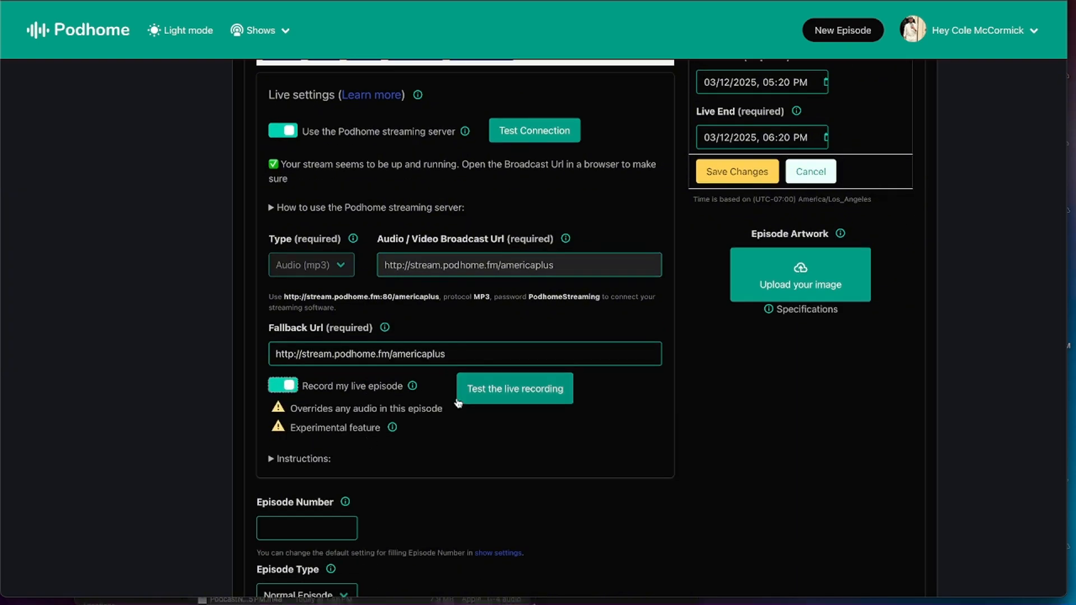
Switch to the browser window broadcasting "#146 Live Experiment" and end the live broadcast
key(ctrl+Up)
click(1010, 334)
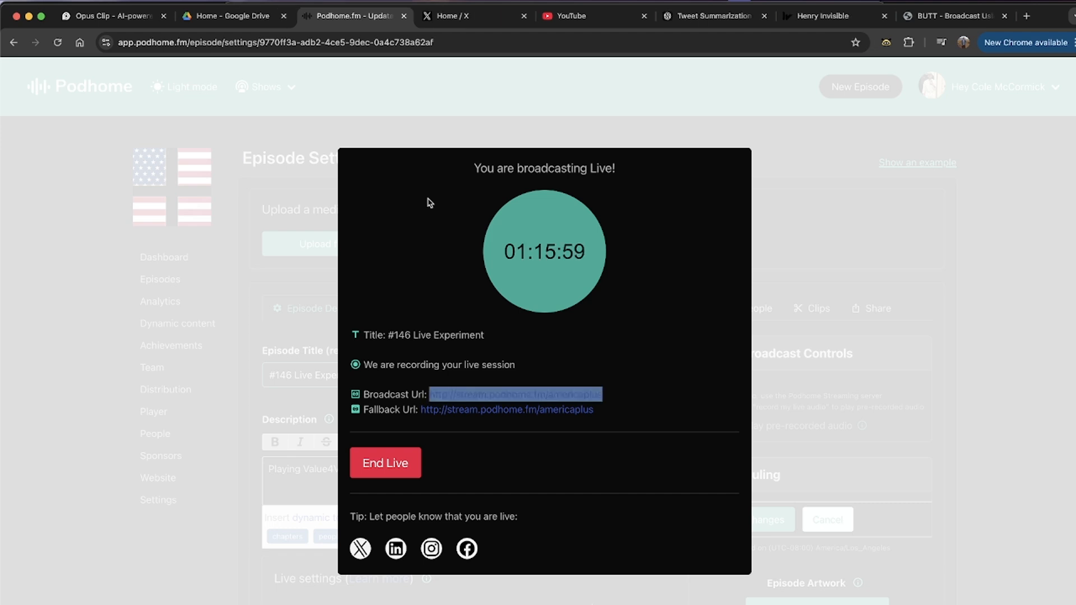
click(382, 467)
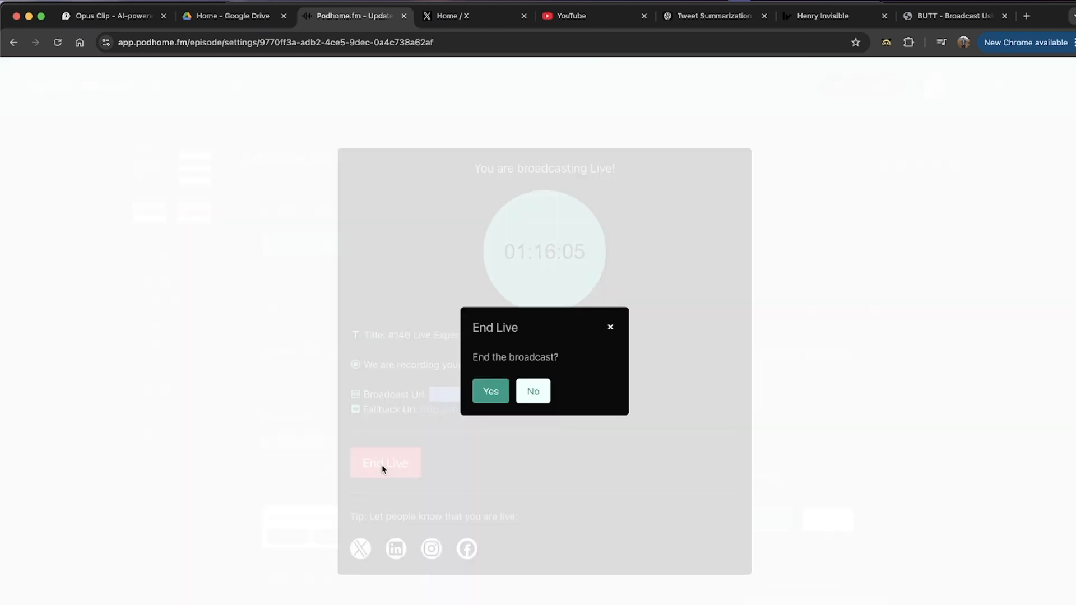
click(492, 388)
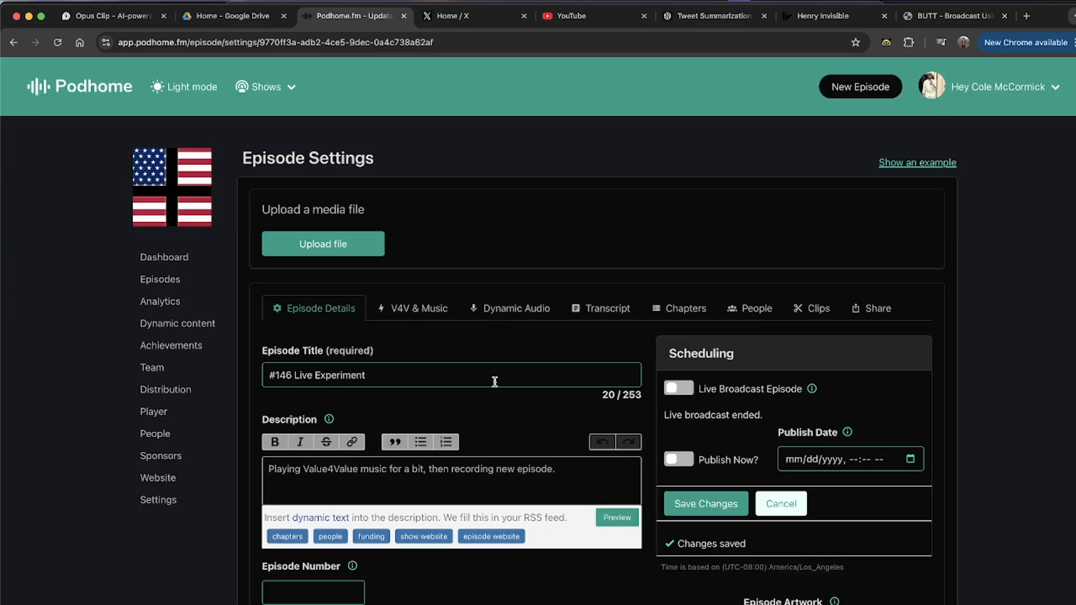